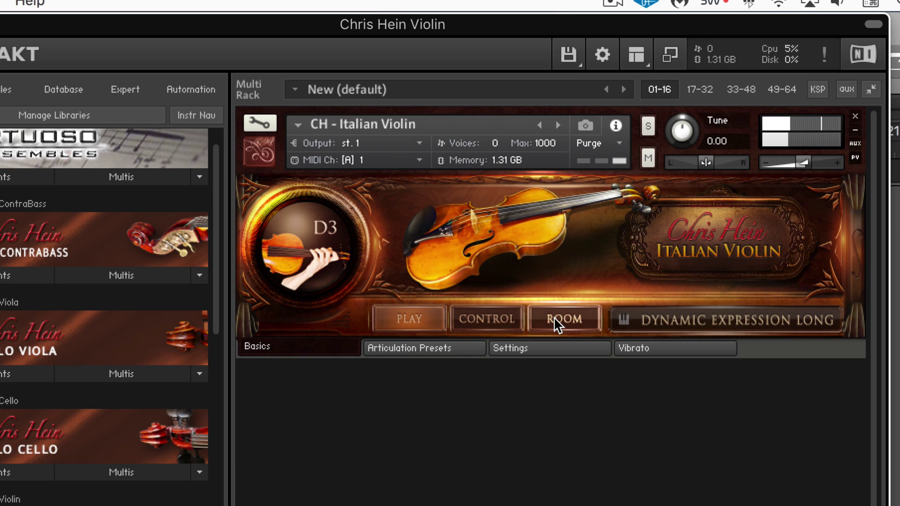
View the Italian Violin's control page, then its room page with Body 12 and Big Symphony Hall reverb
click(484, 319)
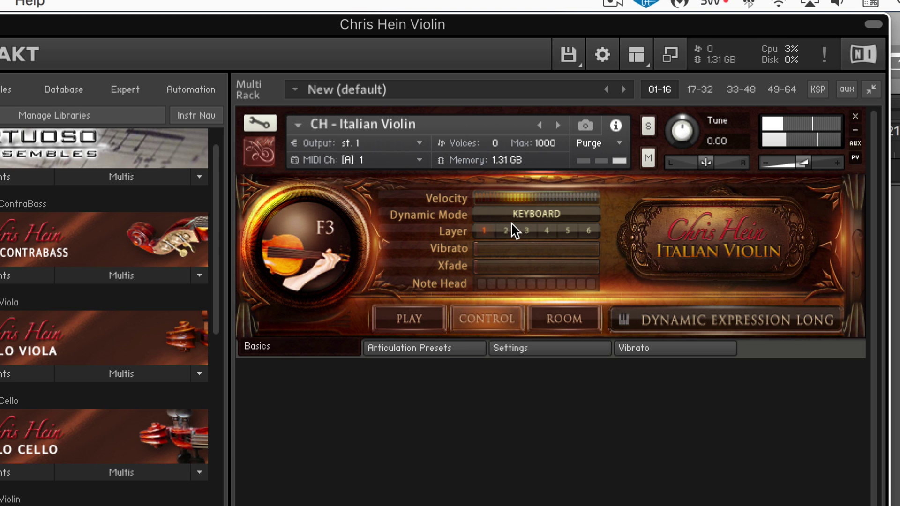
click(563, 314)
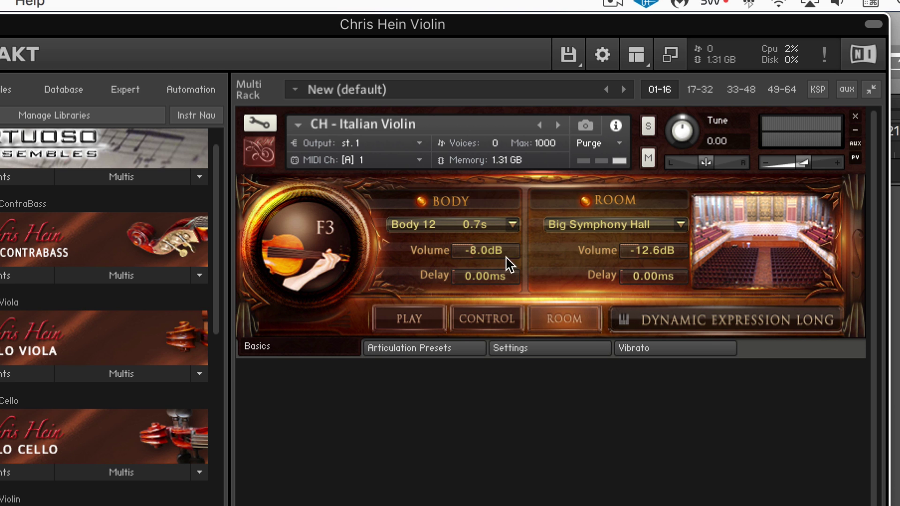
Open the keyswitch overview, try Accent Vibrato on A-1, then return to Dyn.Ex.Long on D0
click(412, 349)
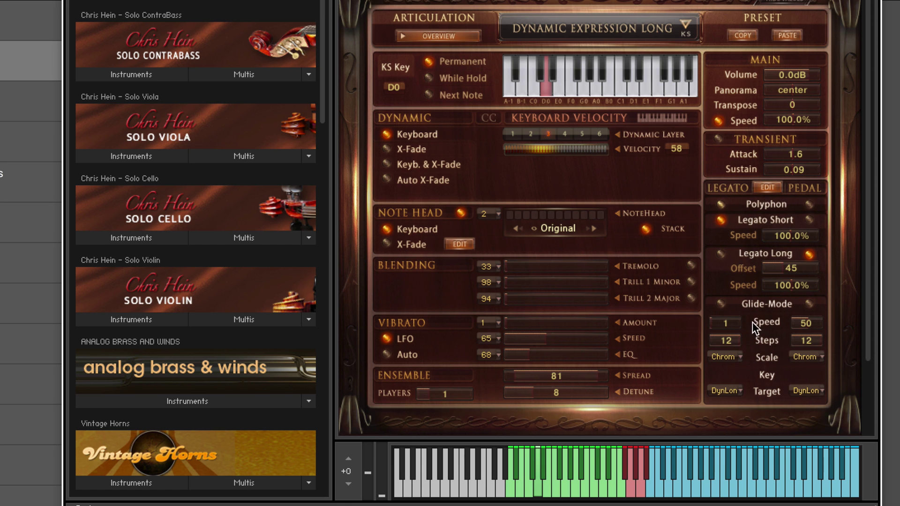
click(437, 35)
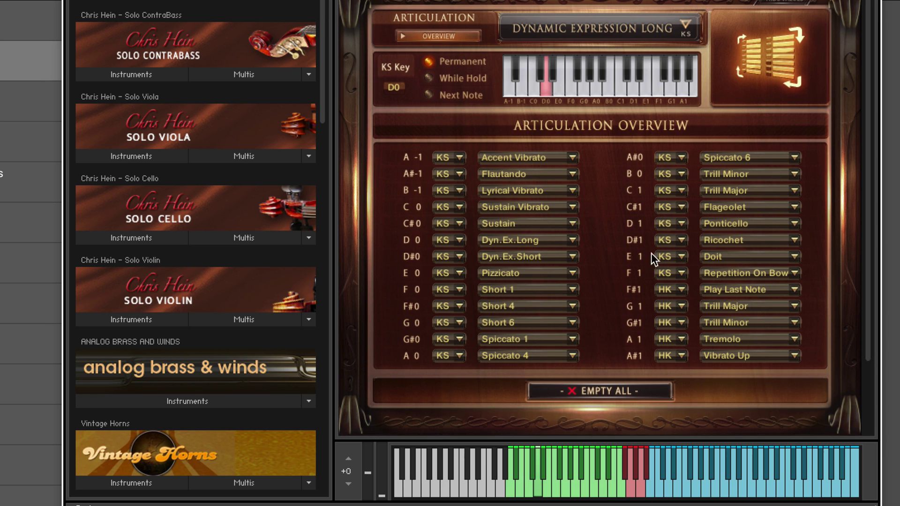
click(506, 87)
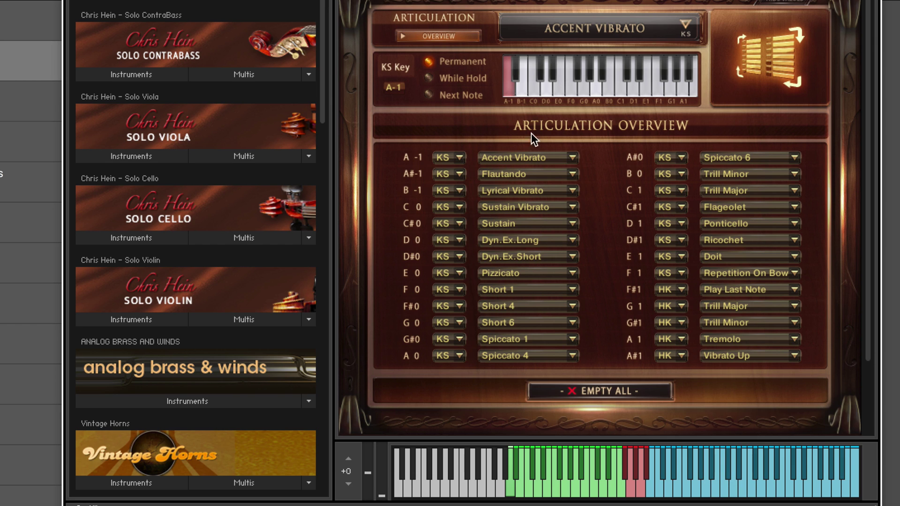
click(547, 92)
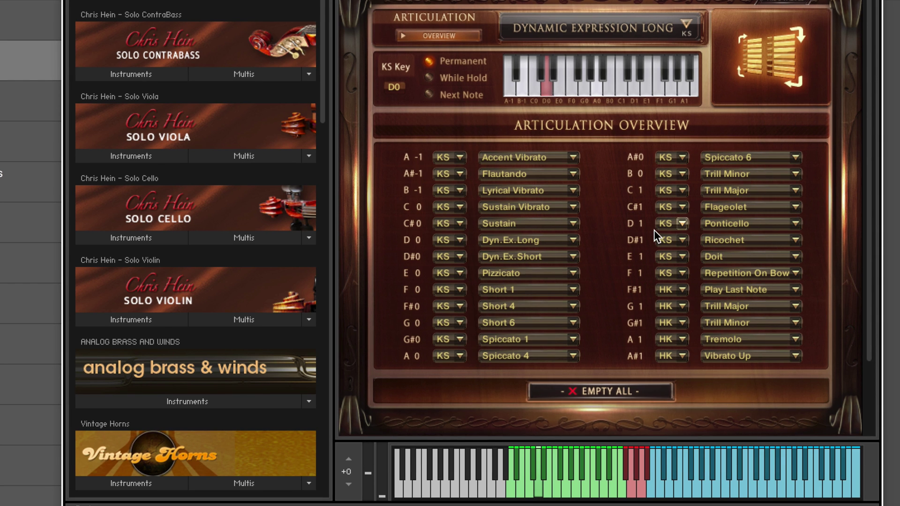
Browse the violin's Settings and Vibrato tabs in Kontakt
scroll(654, 229, down, 3)
click(584, 365)
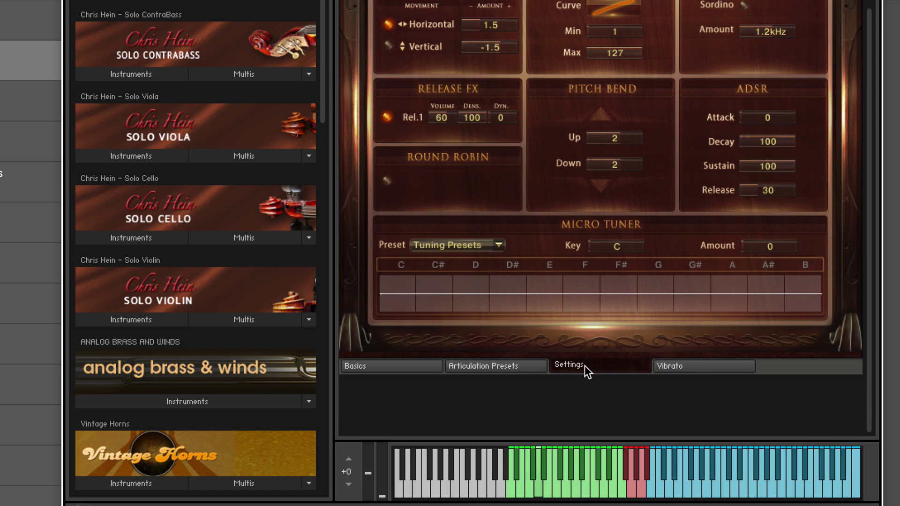
scroll(443, 224, up, 2)
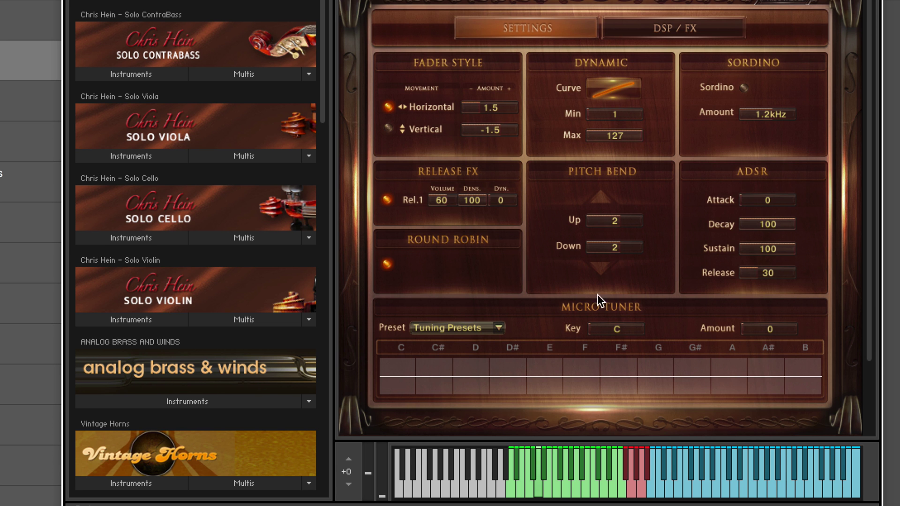
scroll(597, 300, down, 3)
click(687, 372)
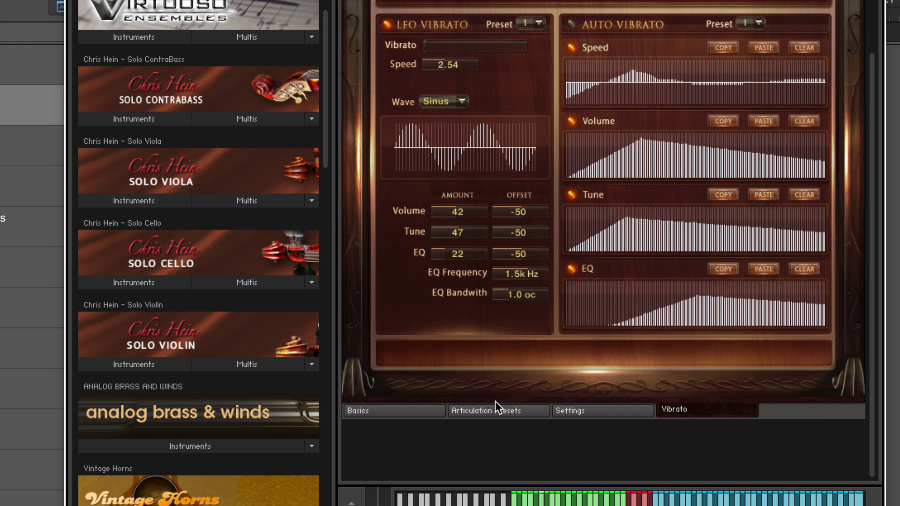
Back in Articulation Presets, close the overview and set Ensemble Players to 1
click(482, 410)
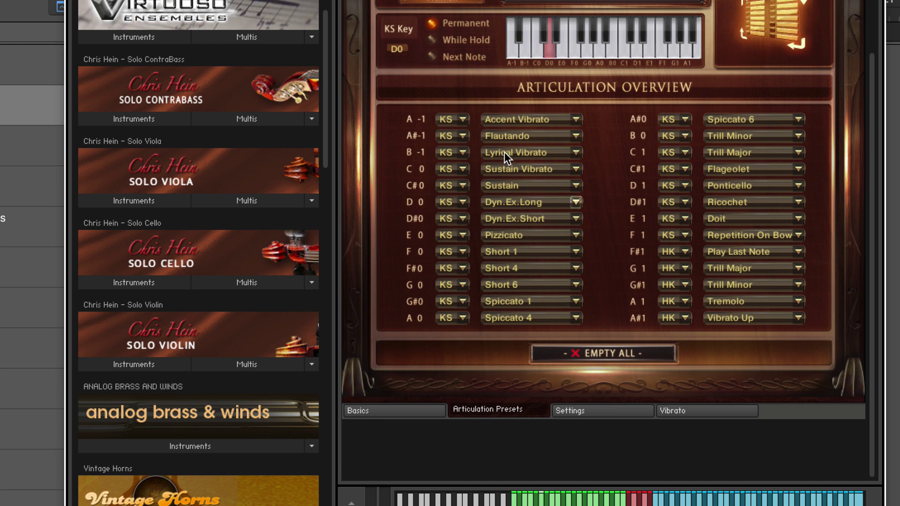
scroll(426, 125, up, 3)
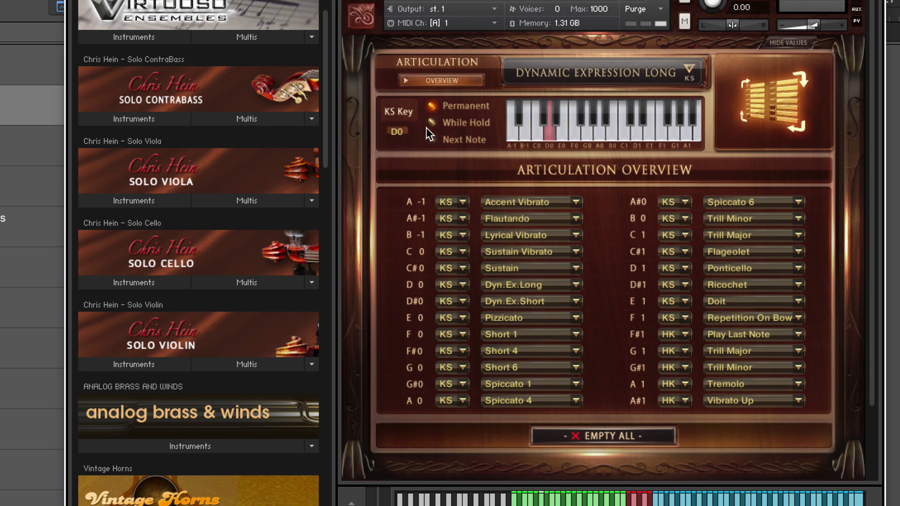
click(438, 80)
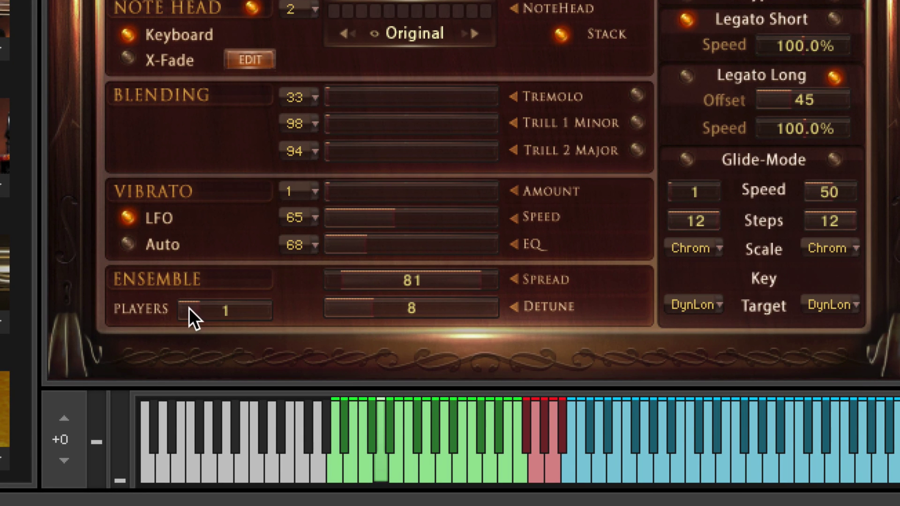
drag(189, 308, 331, 317)
drag(240, 314, 27, 361)
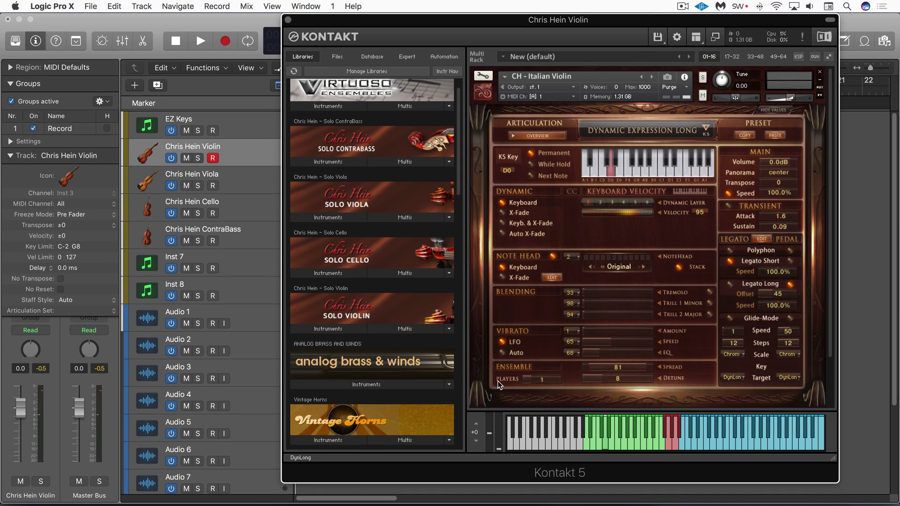
Assign Logic > Studio Strings > Studio Violins as the Chris Hein Violin track's articulation set
click(541, 134)
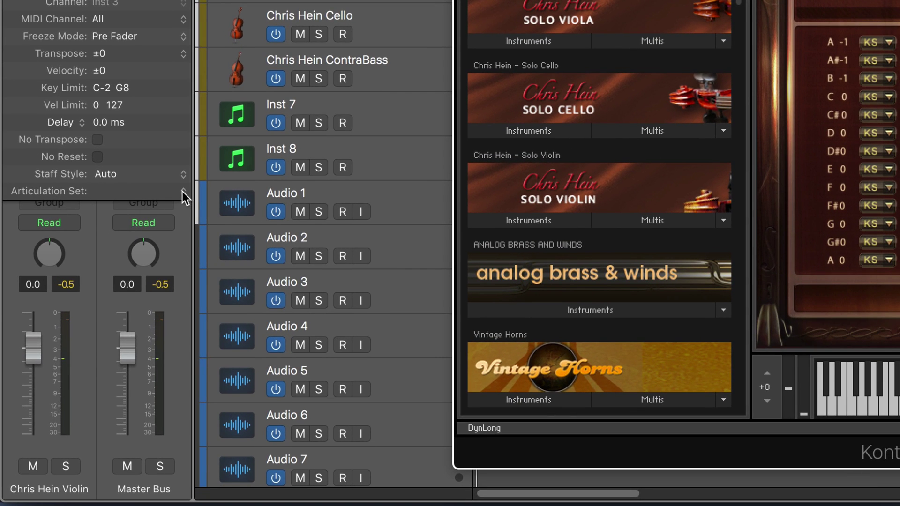
click(165, 220)
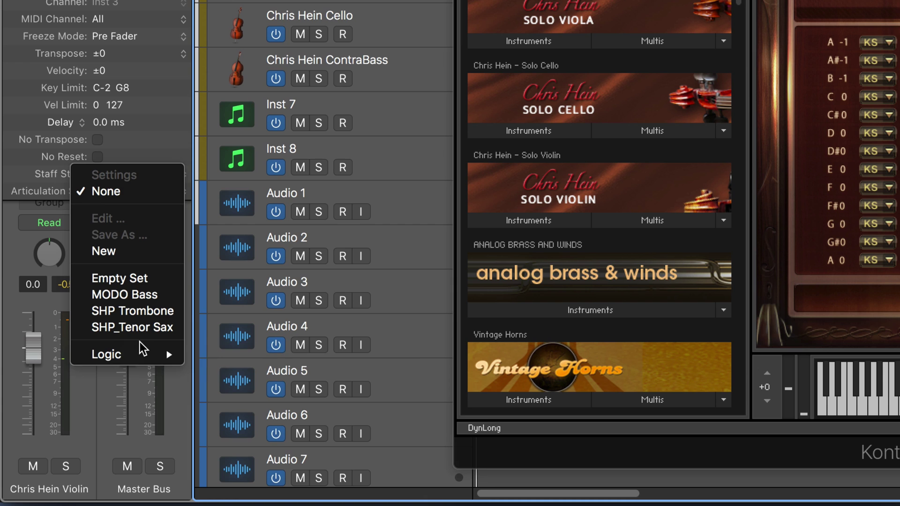
mouse_move(141, 354)
mouse_move(250, 362)
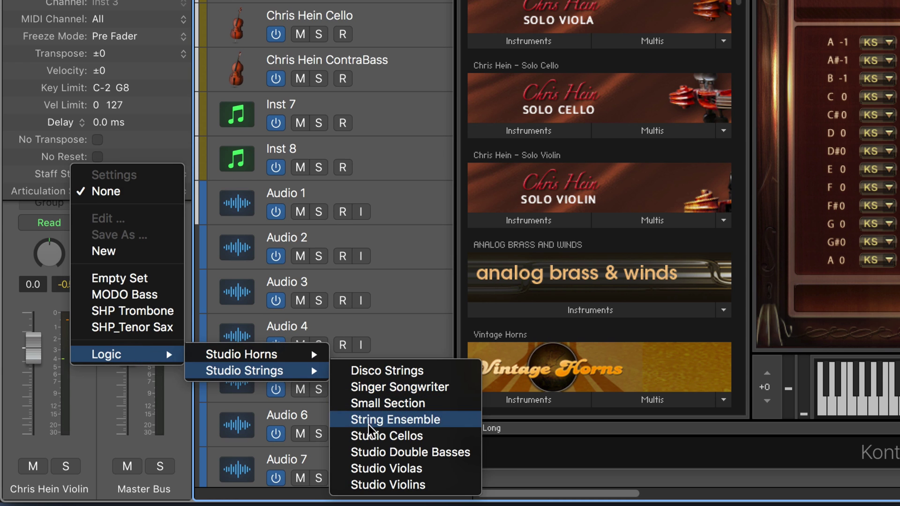
click(388, 485)
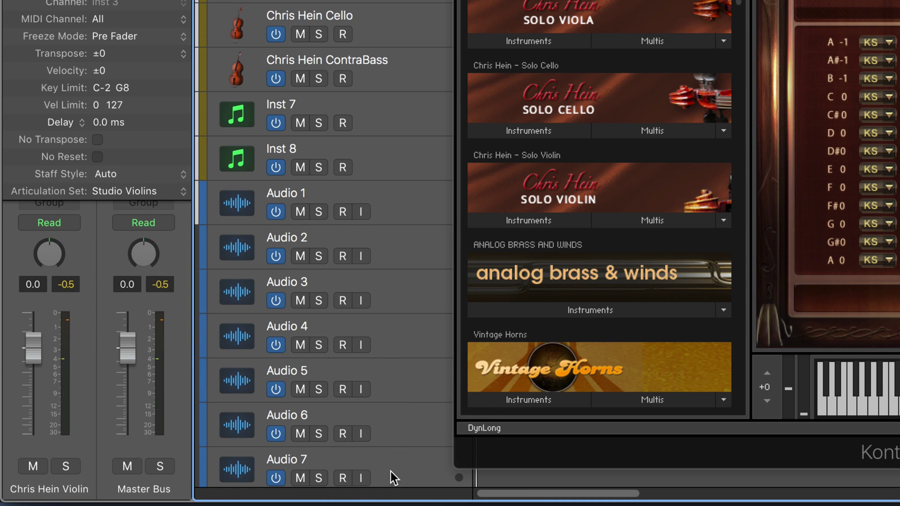
click(181, 190)
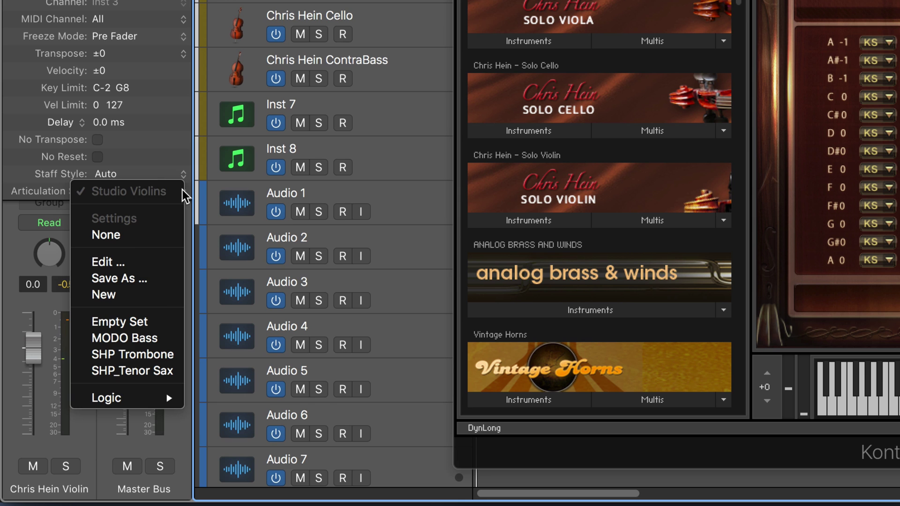
In the Articulation Set editor, rename the first two articulations Acent Sustain and Flautando
click(119, 263)
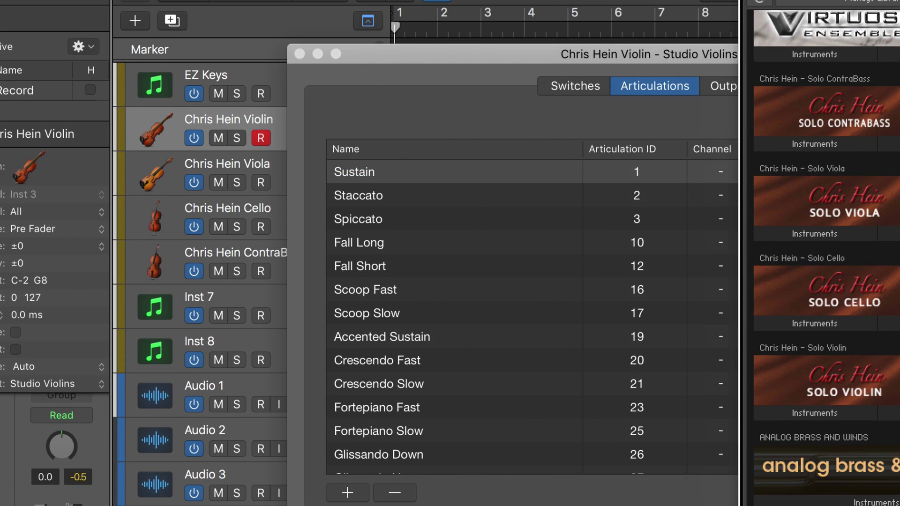
drag(504, 58, 211, 49)
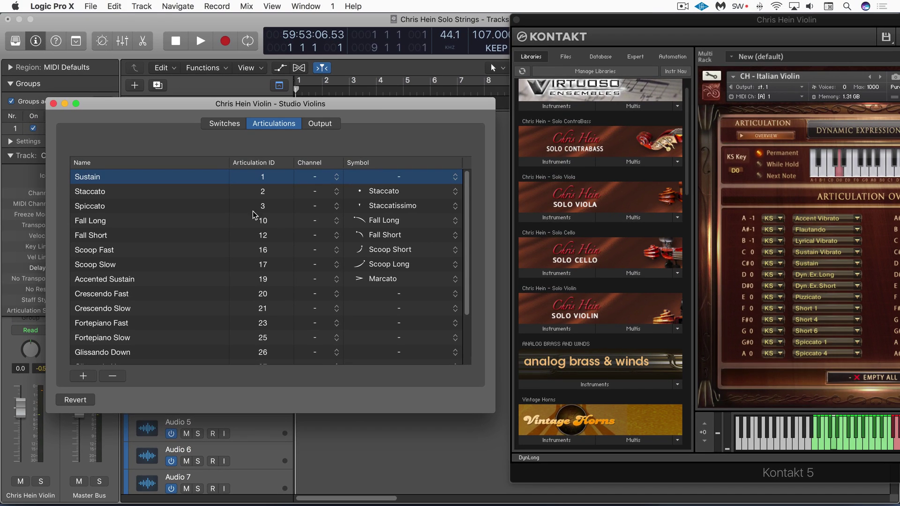
double_click(91, 177)
text(Acent Sustain)
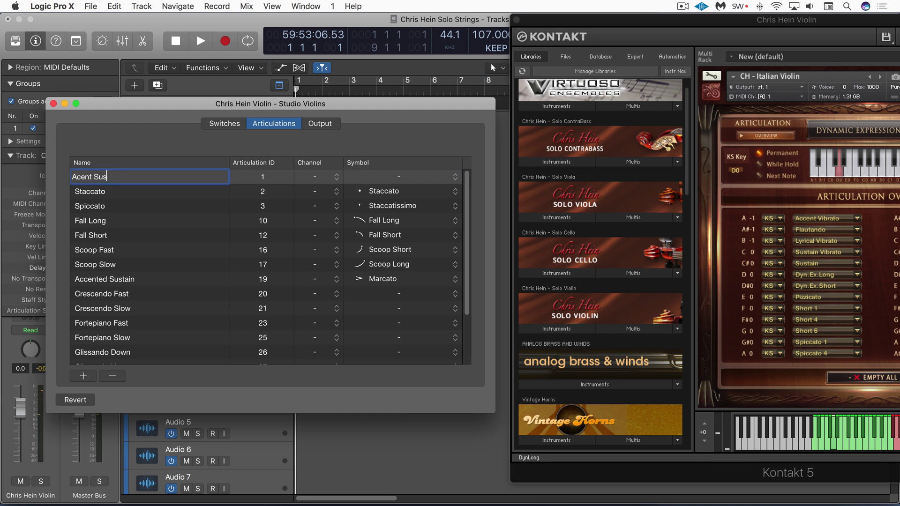
key(Return)
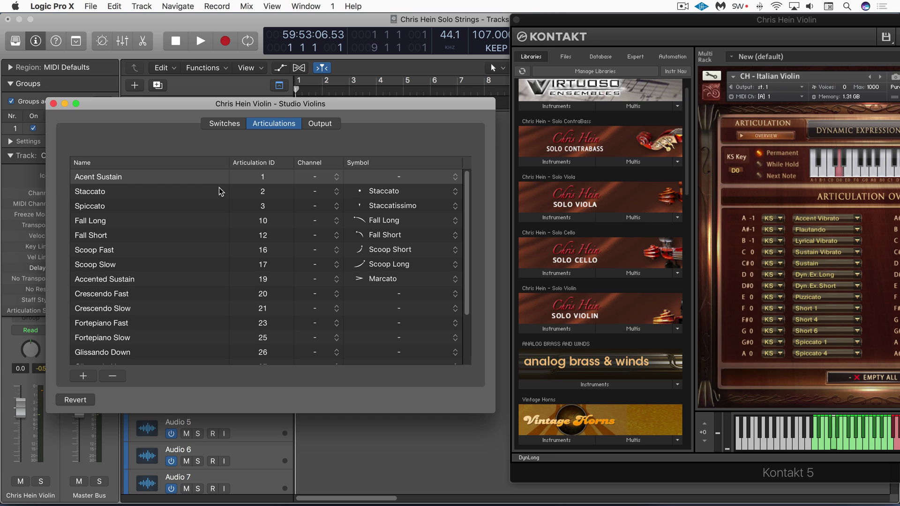
double_click(97, 190)
text(Flautando)
key(Return)
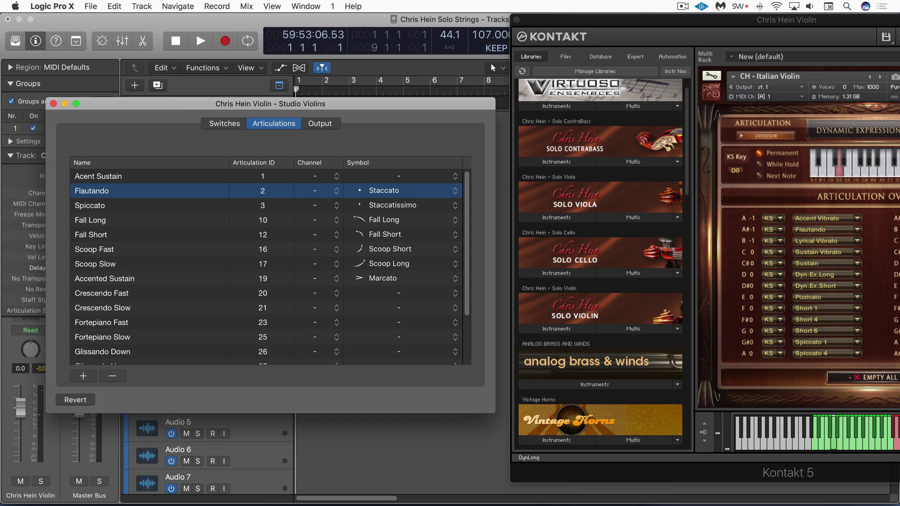
Rename the next three articulations Lyrical Vibrato, Sustain Vibrato and Dyn Ex. Long
click(92, 207)
double_click(99, 208)
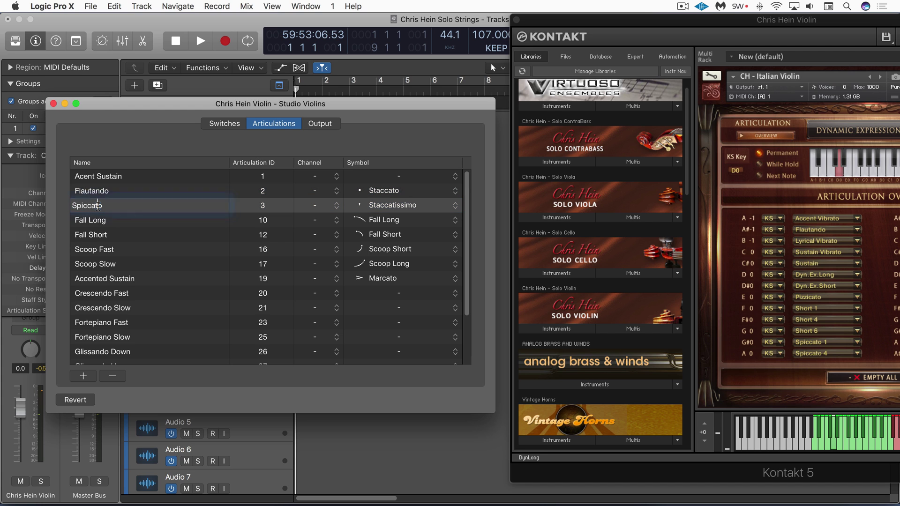
text(Lyrical Vibratio)
key(Return)
double_click(93, 220)
text(Sustain Vibrato)
key(Return)
double_click(94, 234)
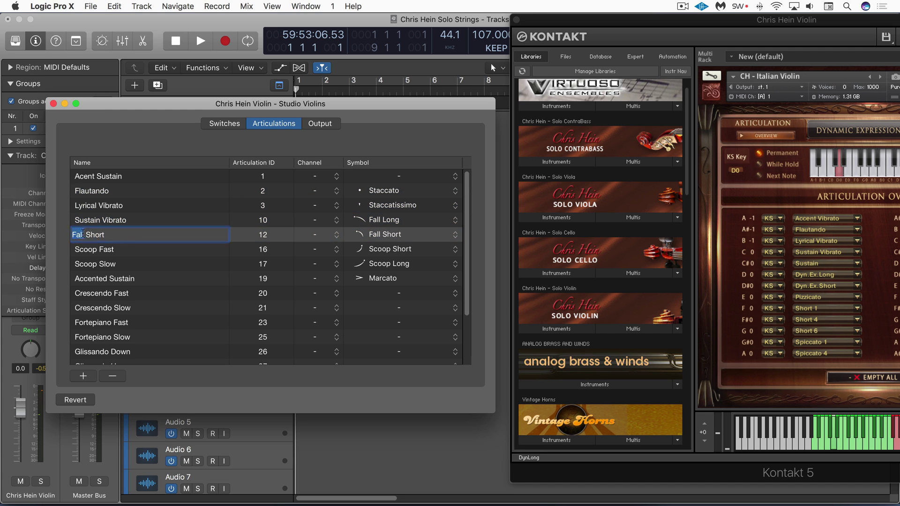
text(Dyn Ex. Long)
key(Return)
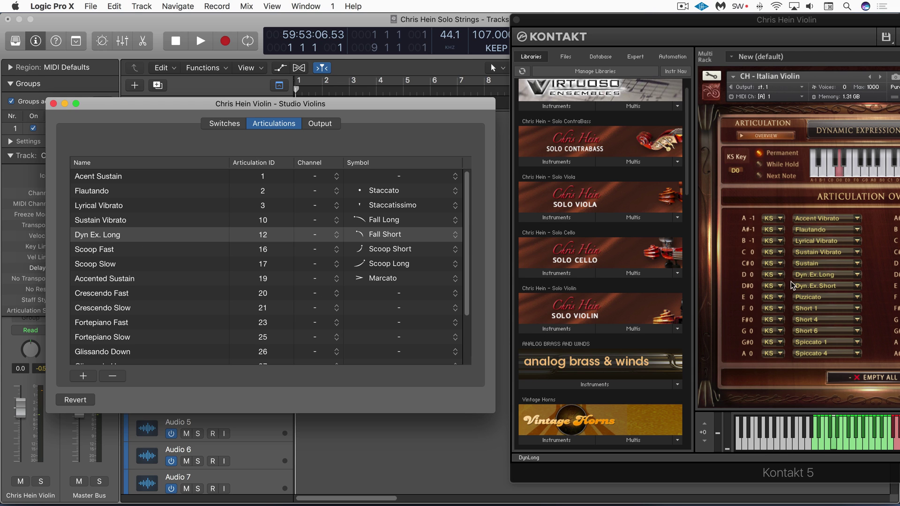
In the Output tab, make Acent Sustain send Note On A-1 and Flautando Note On A#-1
click(326, 125)
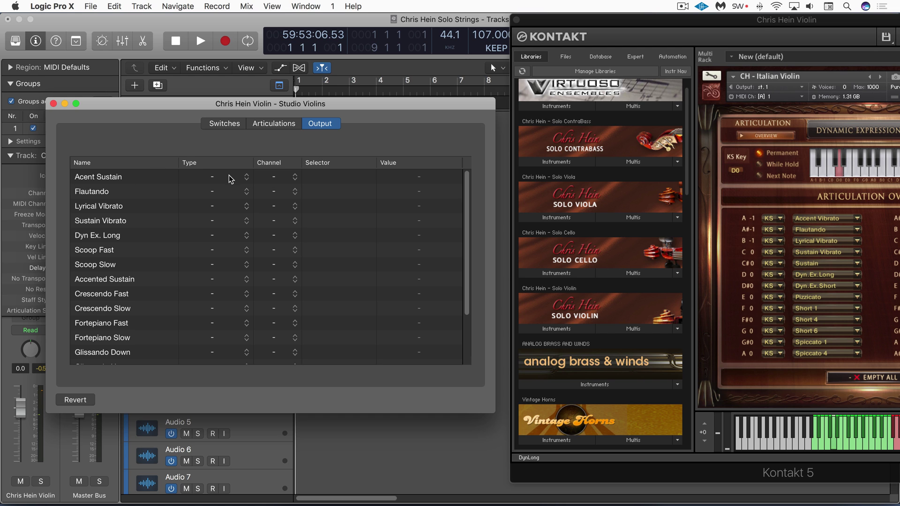
click(246, 179)
click(242, 192)
click(370, 178)
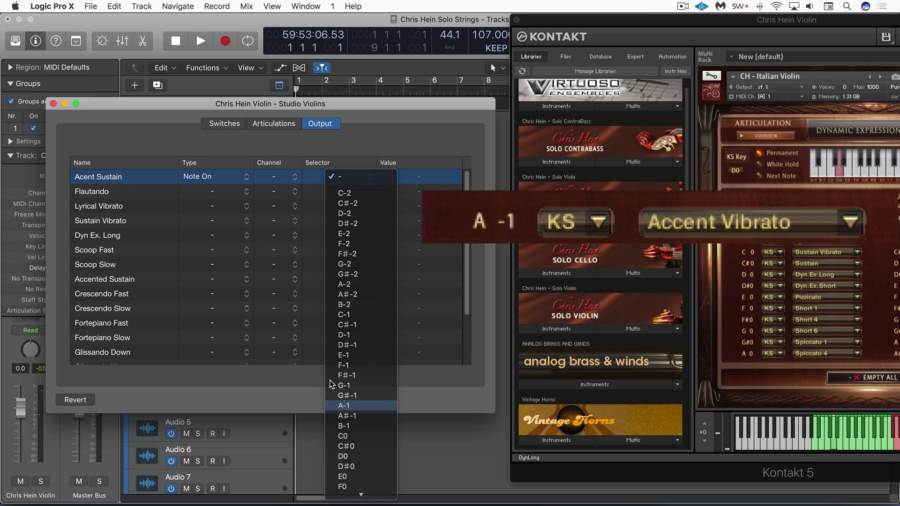
click(348, 407)
click(244, 192)
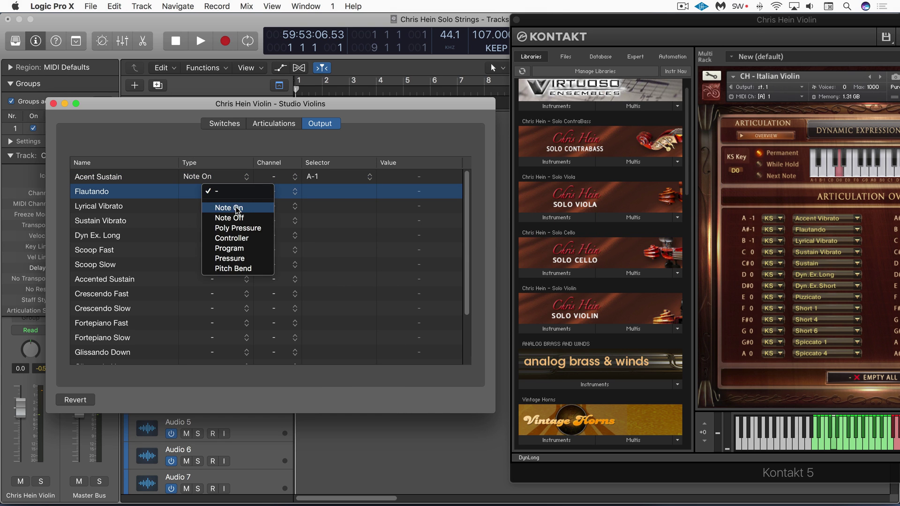
key(Return)
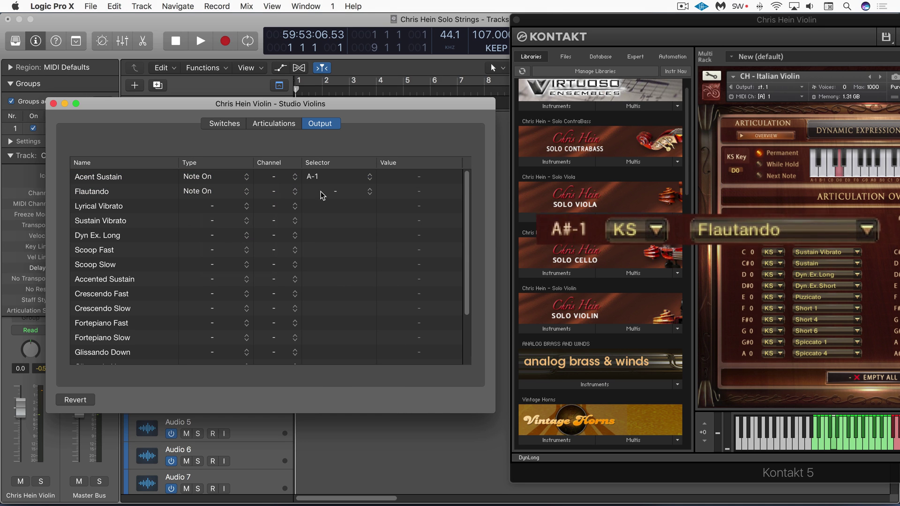
click(371, 192)
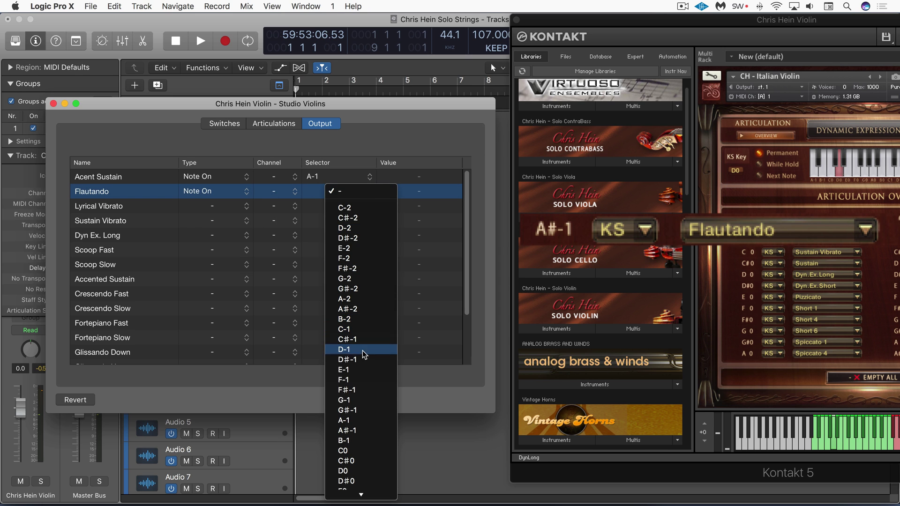
click(351, 430)
Set Note On key switches B-1, C0 and D0 for Lyrical Vibrato, Sustain Vibrato and Dyn Ex. Long
click(246, 206)
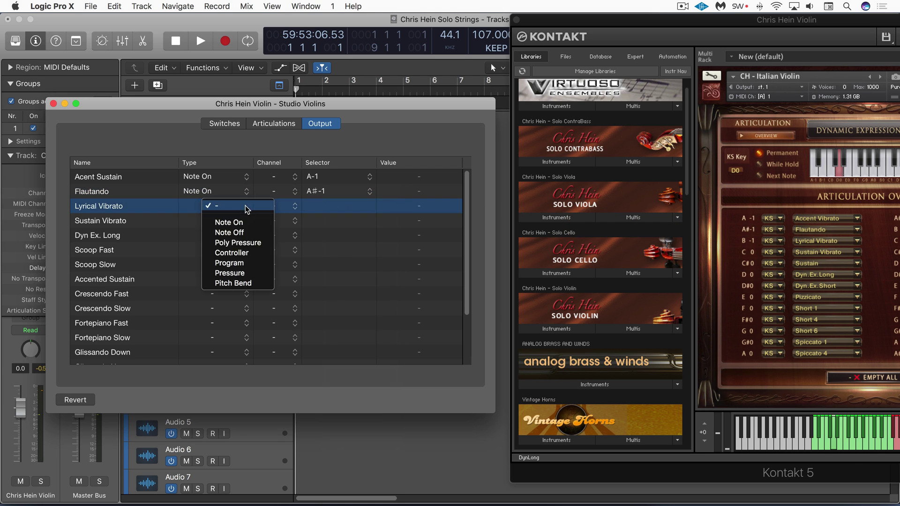
click(215, 221)
click(371, 206)
click(351, 455)
click(246, 221)
click(216, 235)
click(370, 224)
click(317, 346)
click(246, 235)
click(216, 250)
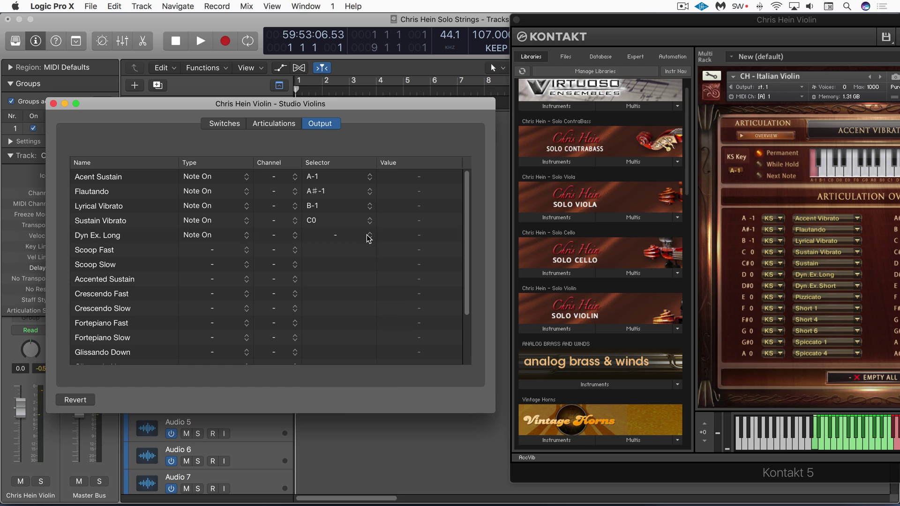
click(368, 237)
click(356, 378)
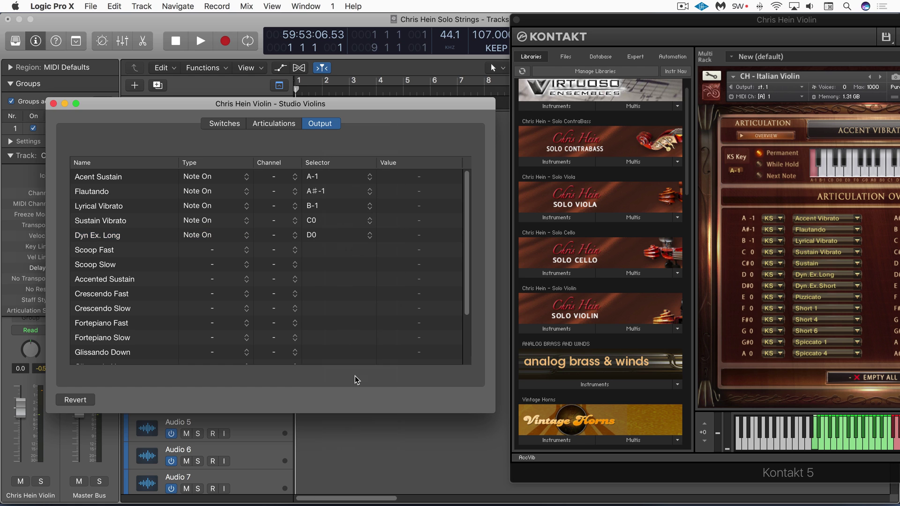
Review the Switches, Articulations and Output tabs, then move the editor lower right
click(230, 124)
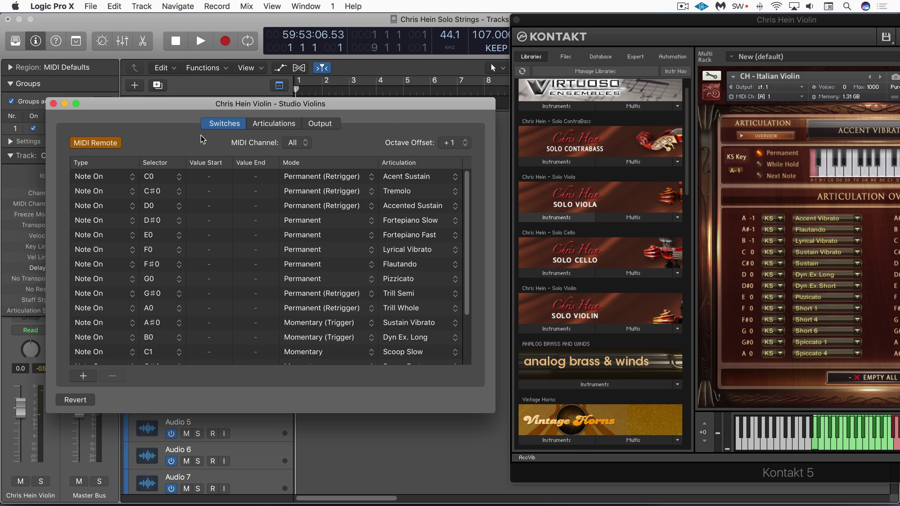
click(276, 124)
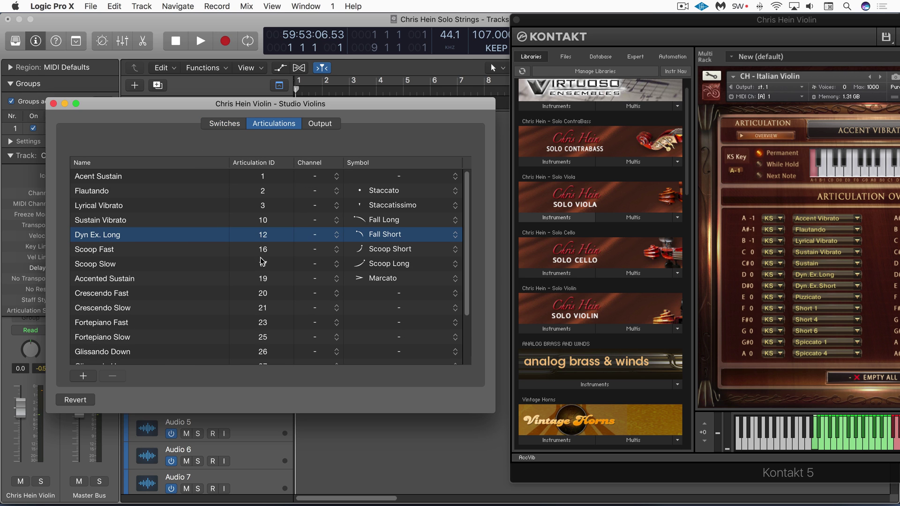
click(320, 124)
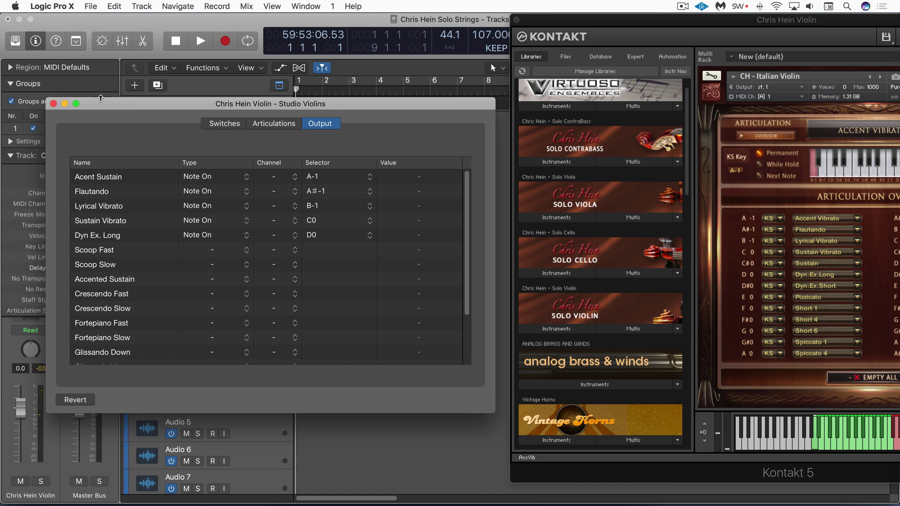
drag(129, 115, 286, 165)
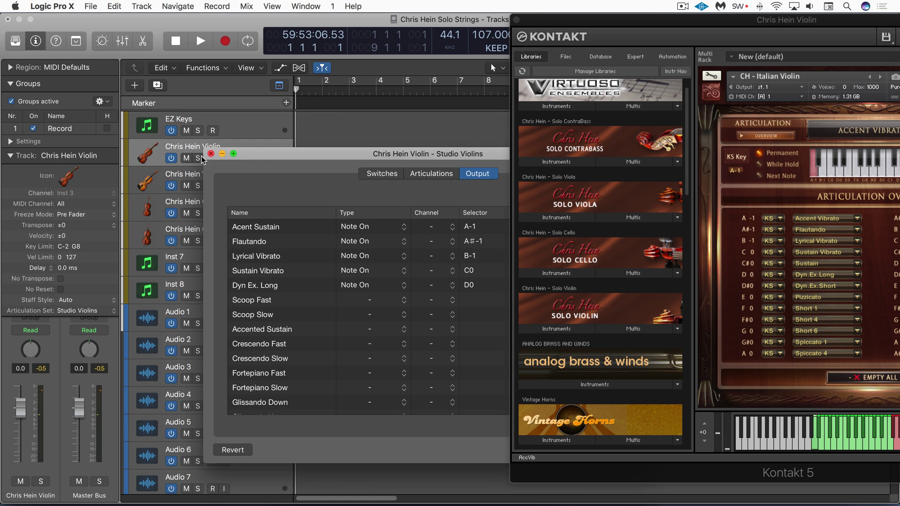
Save the set as 'Chris Hein Solo Violin [in progress]', keeping it assigned to the violin track
click(113, 310)
click(112, 362)
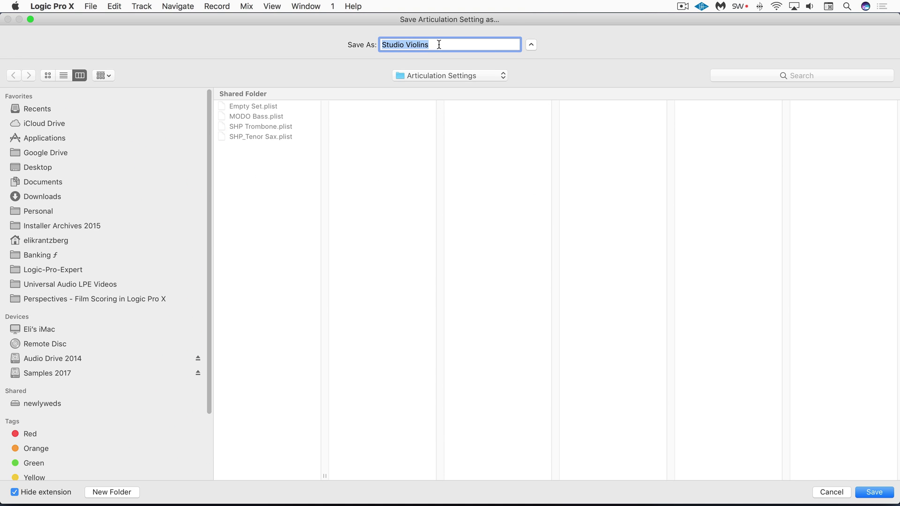
text(Chris Hein Solo Violin [in progress)
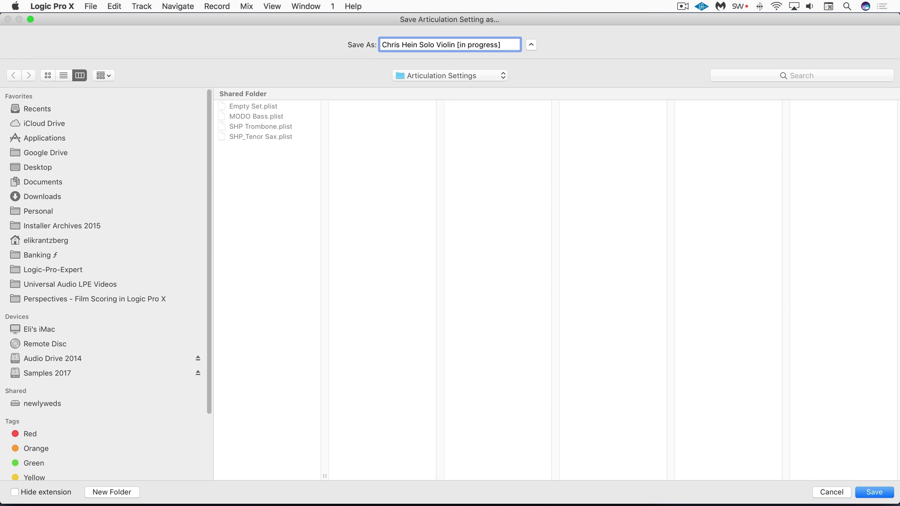
click(874, 492)
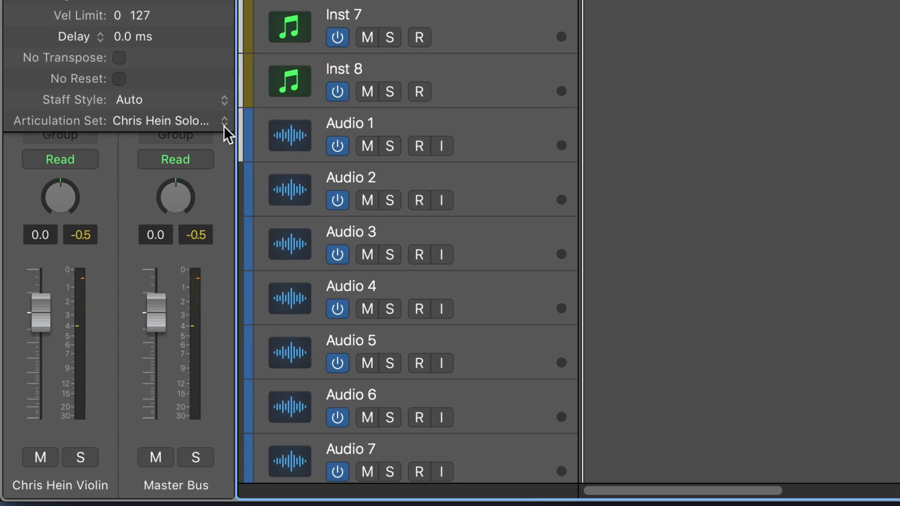
click(186, 185)
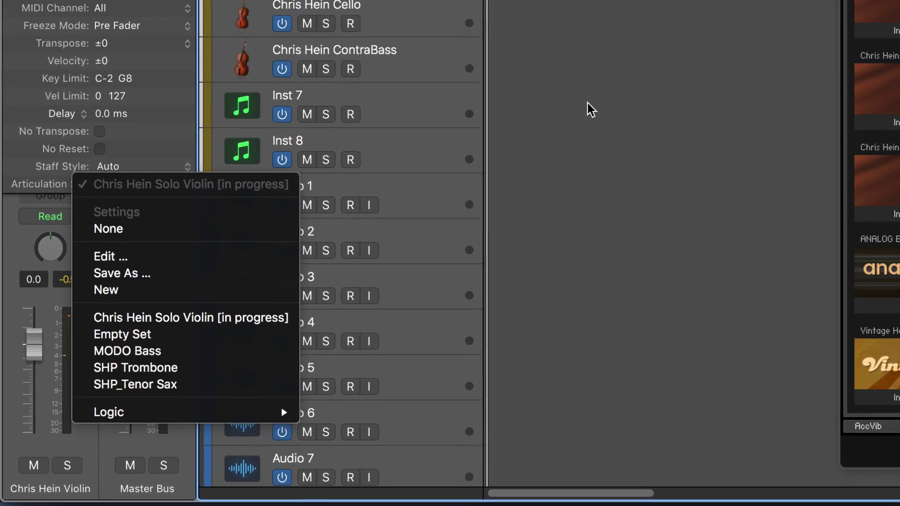
click(710, 3)
drag(554, 28, 400, 26)
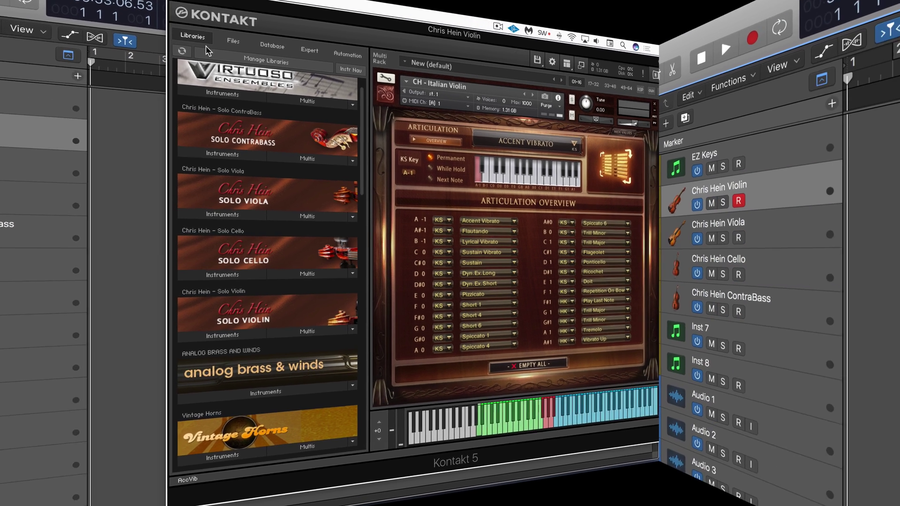
Record the violin part into a new MIDI region on the Chris Hein Violin track
key(r)
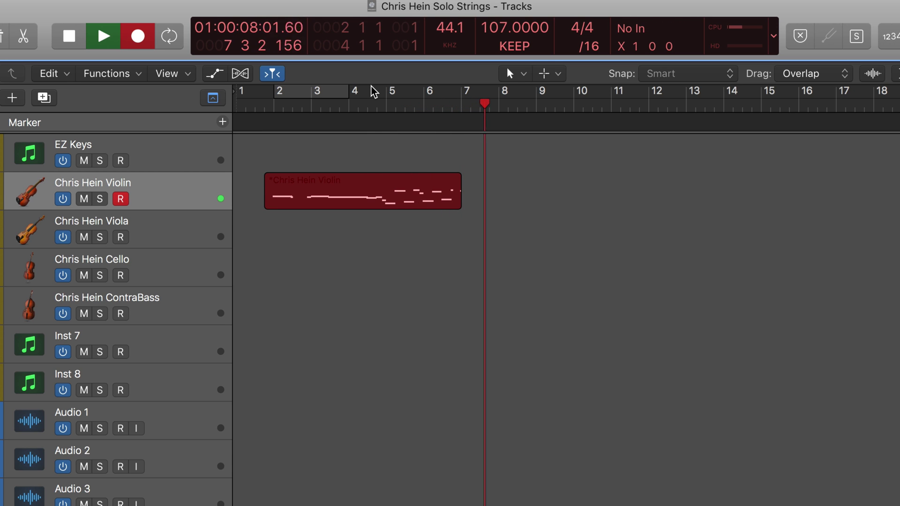
Cycle bars 2 to 8, show the violin region in the Piano Roll, and play it
key(space)
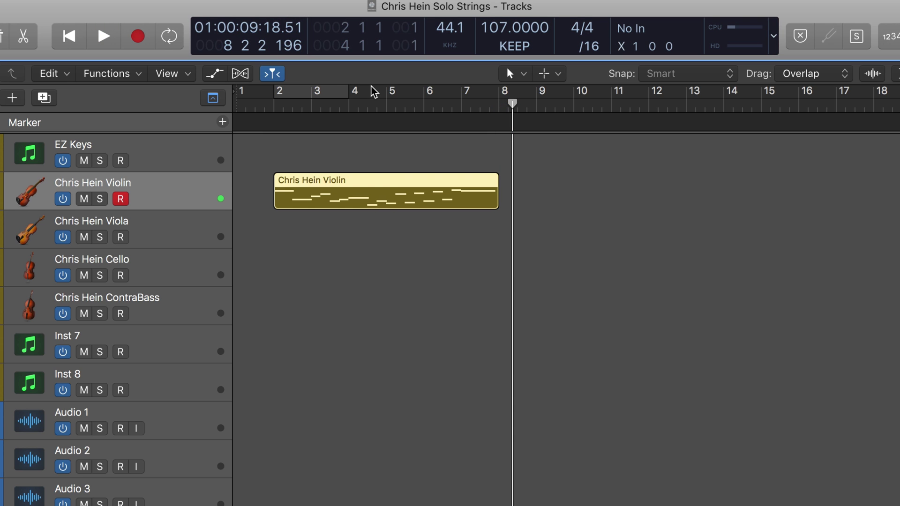
drag(279, 89, 505, 98)
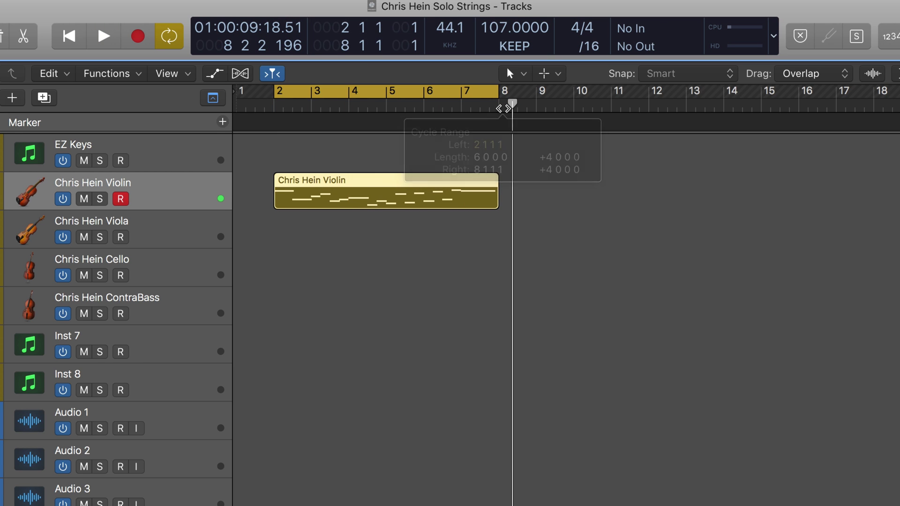
key(e)
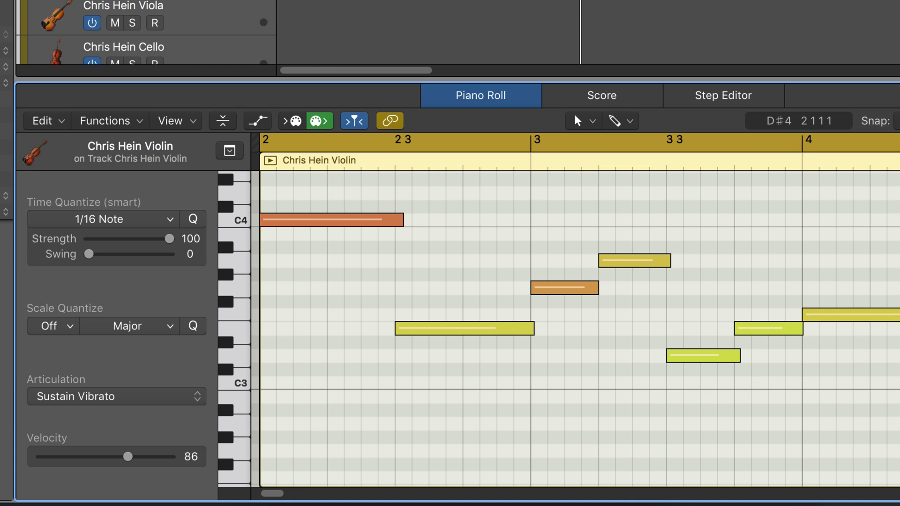
key(space)
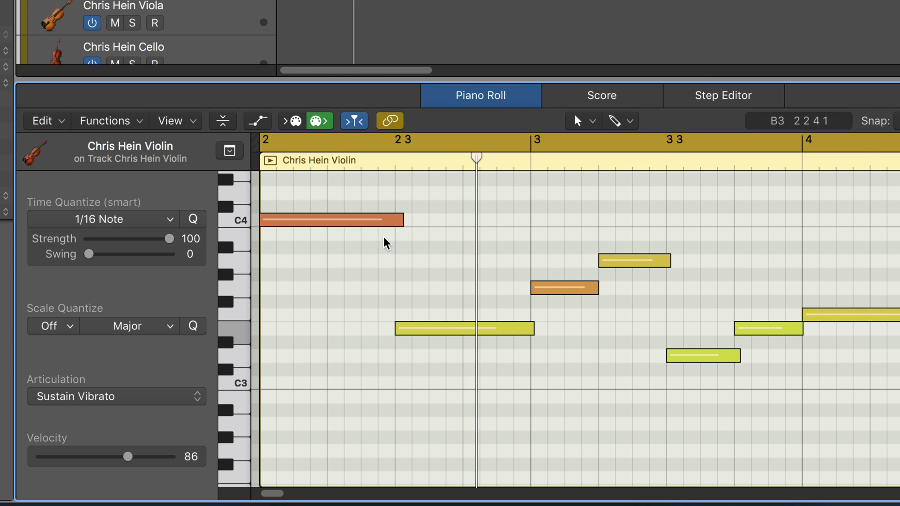
scroll(408, 243, down, 3)
scroll(443, 260, right, 5)
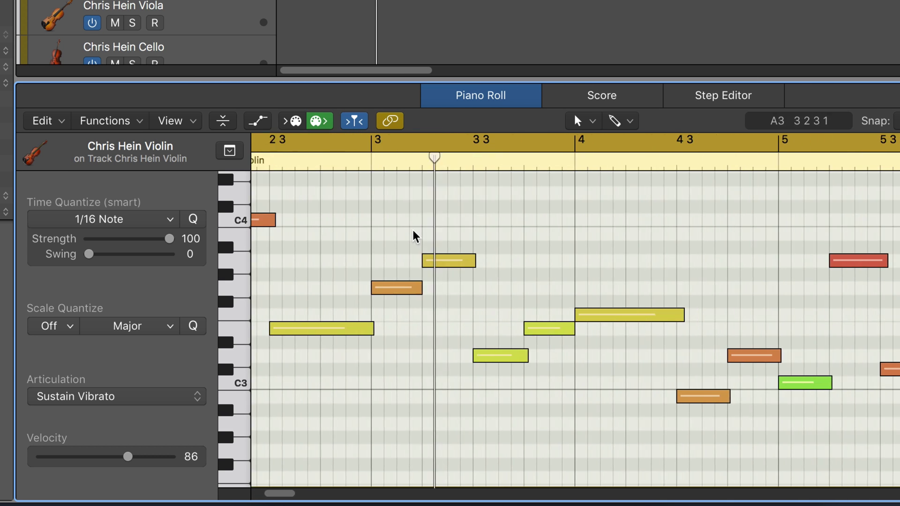
scroll(318, 206, right, 3)
scroll(318, 204, left, 5)
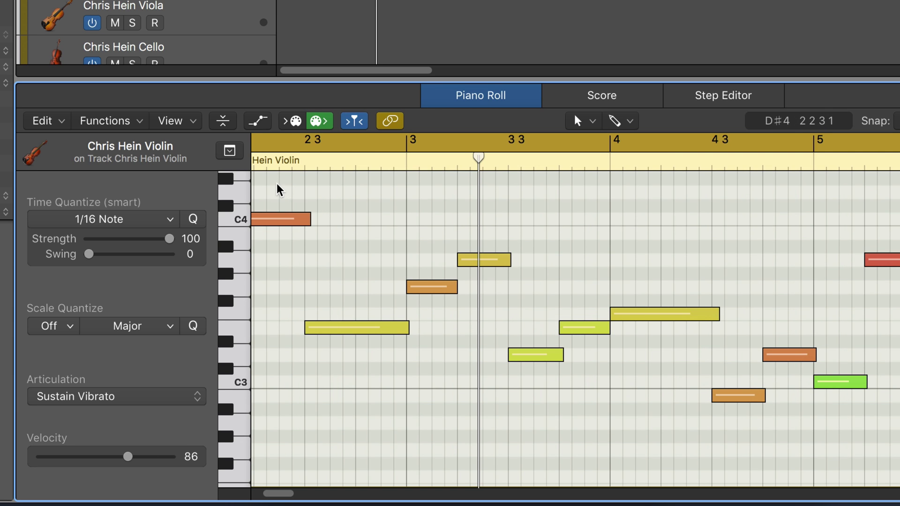
Give the three notes around bar 3 the Flautando articulation and audition them
drag(276, 185, 290, 243)
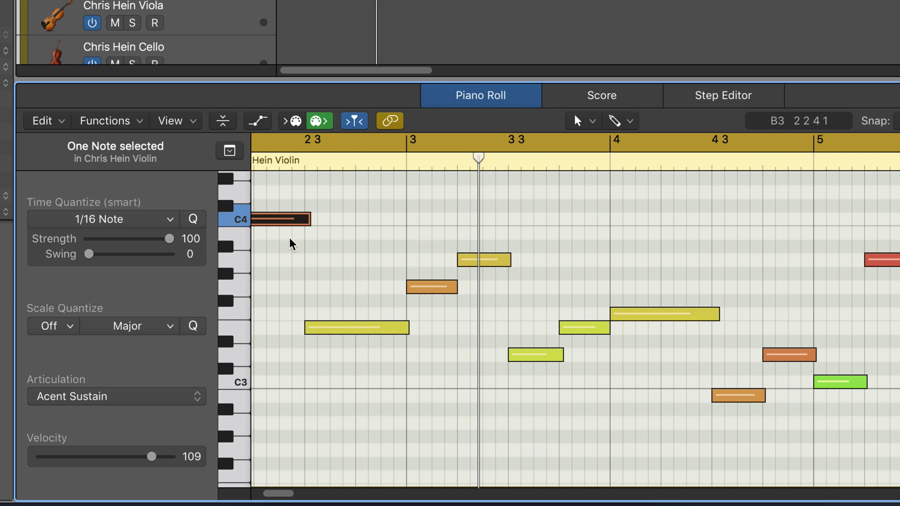
click(199, 399)
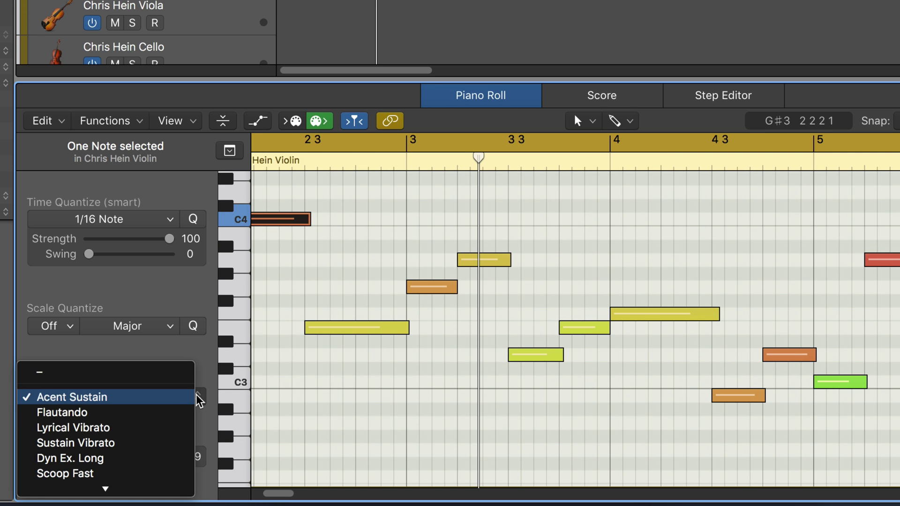
click(252, 278)
drag(354, 220, 483, 363)
click(136, 396)
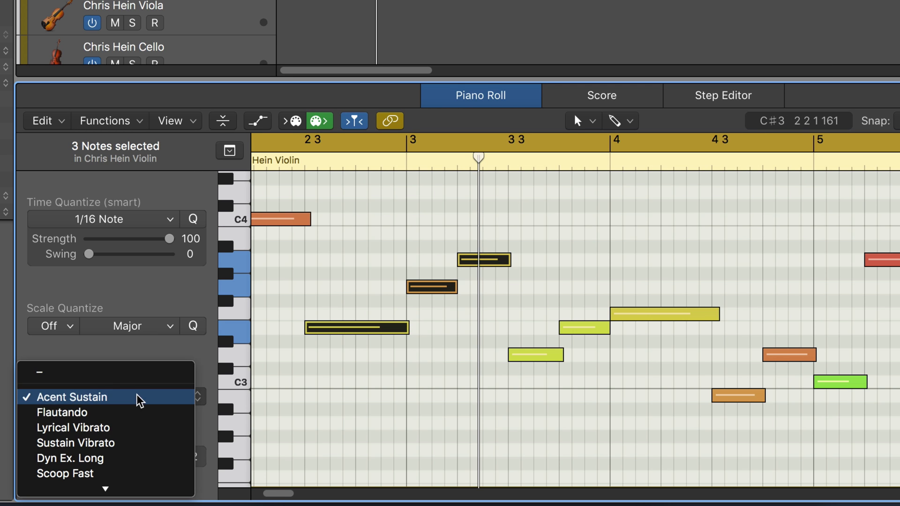
click(106, 416)
key(space)
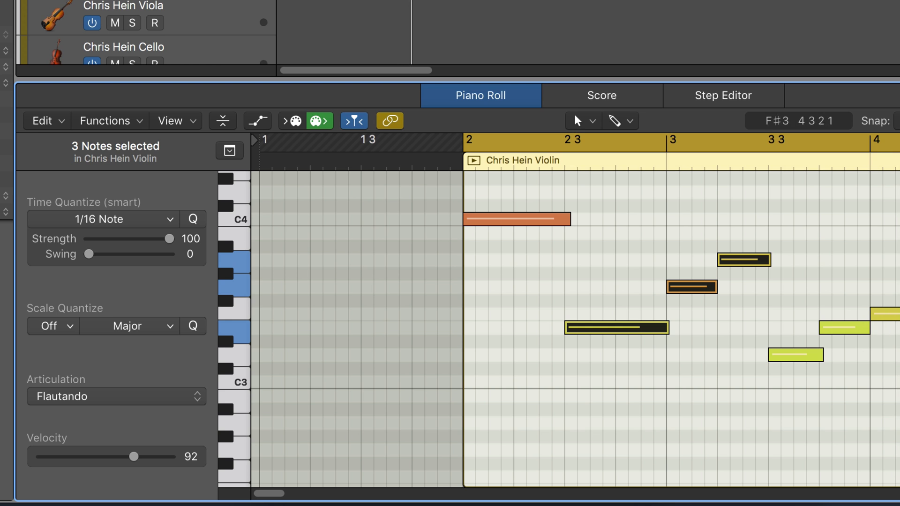
Give the long note at bar 4 the Dyn Ex. Long articulation and audition it
drag(773, 309, 828, 374)
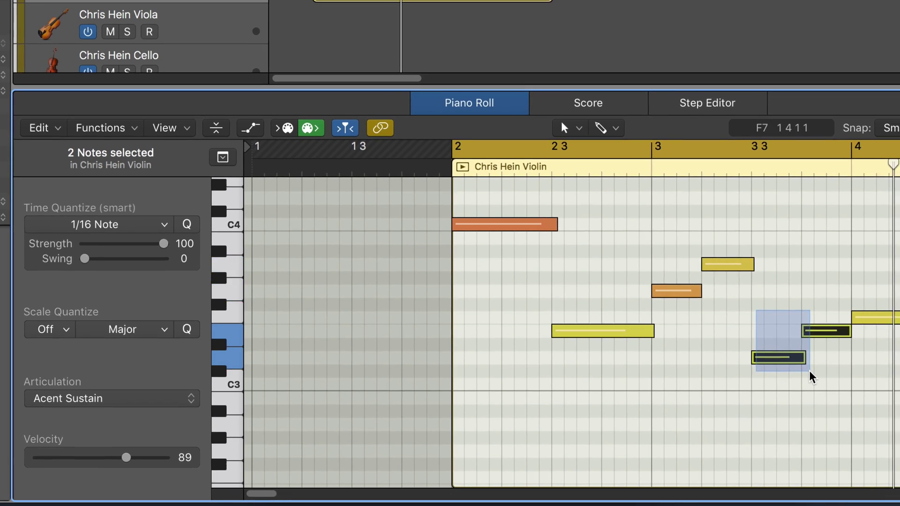
click(886, 318)
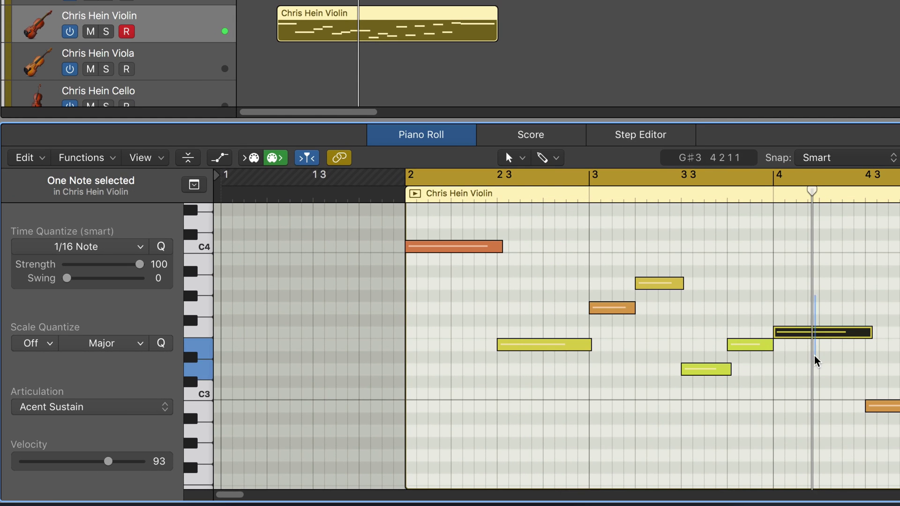
click(166, 407)
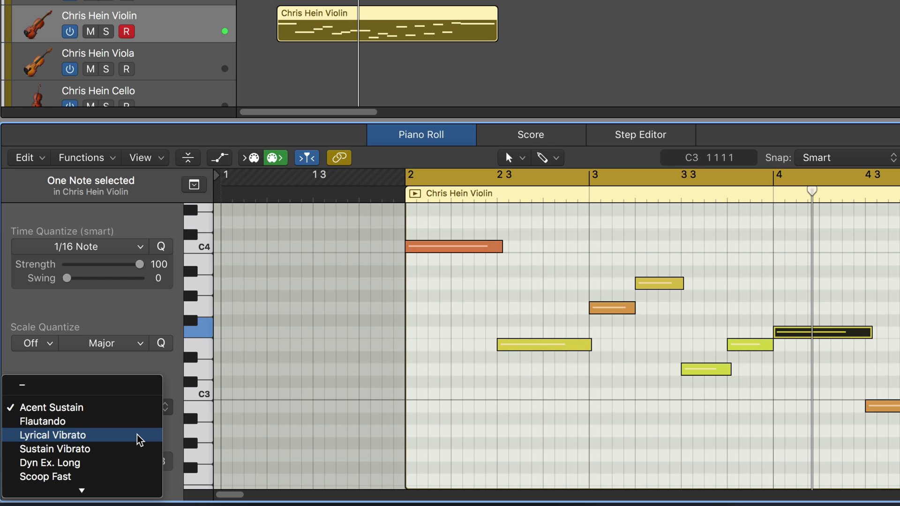
click(111, 465)
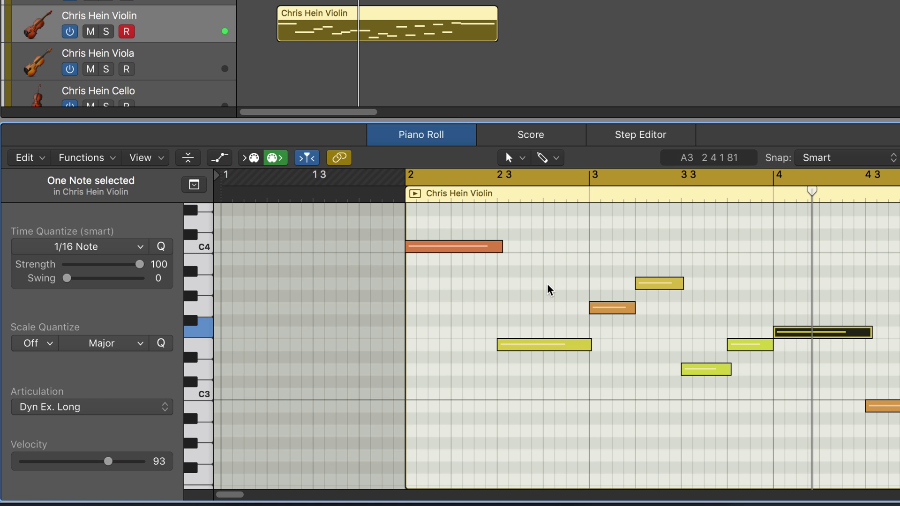
key(space)
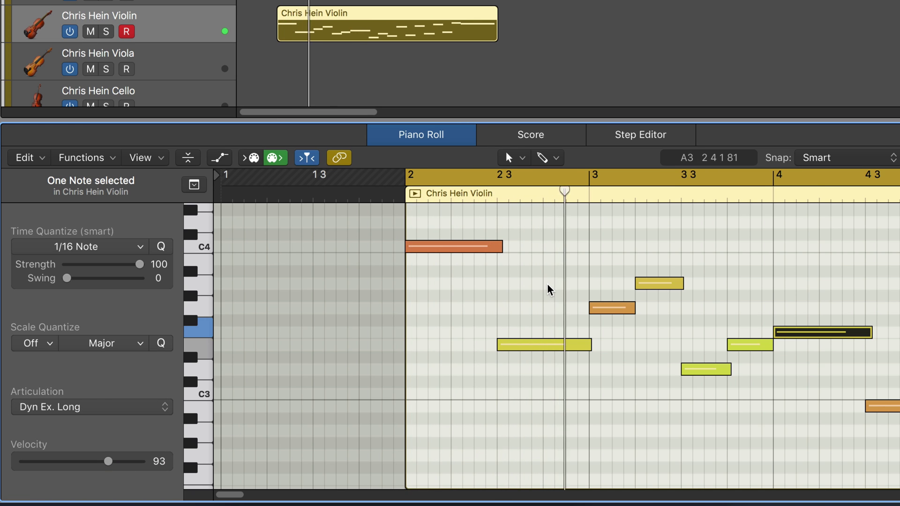
scroll(796, 267, right, 6)
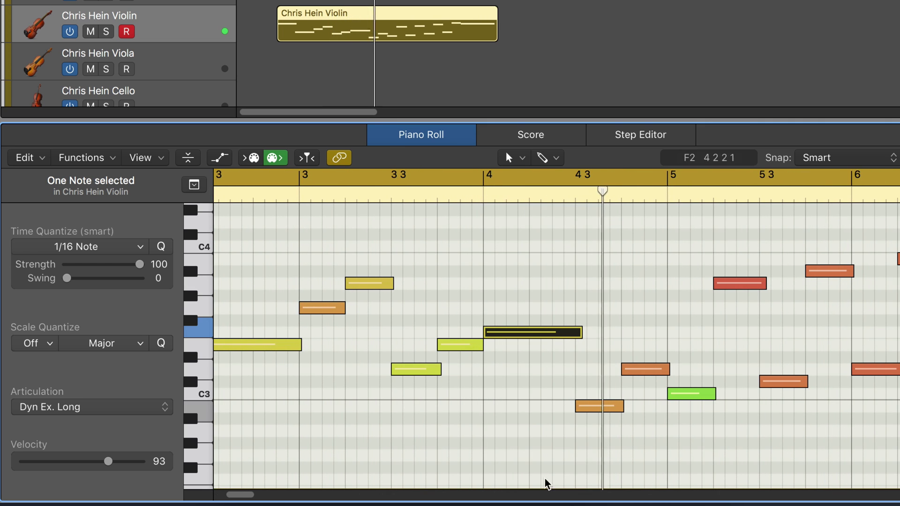
Keep Acent Sustain as the articulation for the three notes around bars 4–5
drag(586, 356, 683, 428)
click(168, 412)
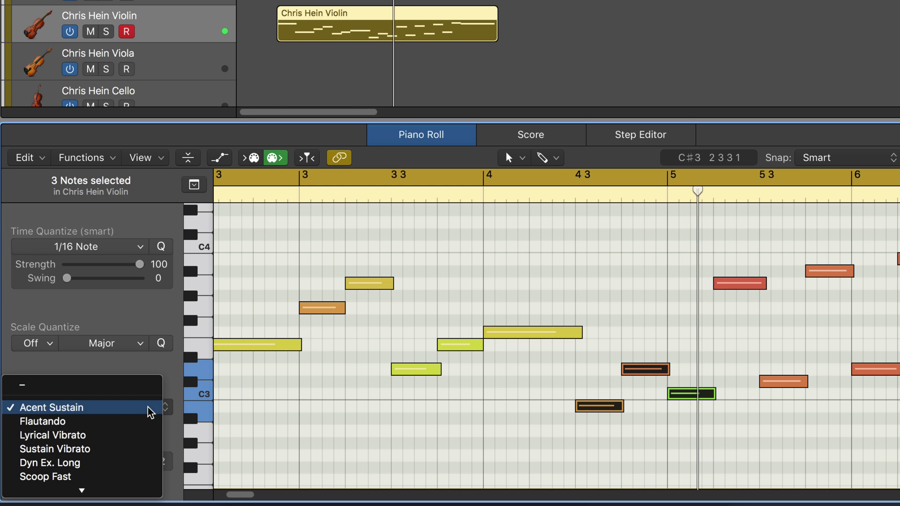
click(258, 324)
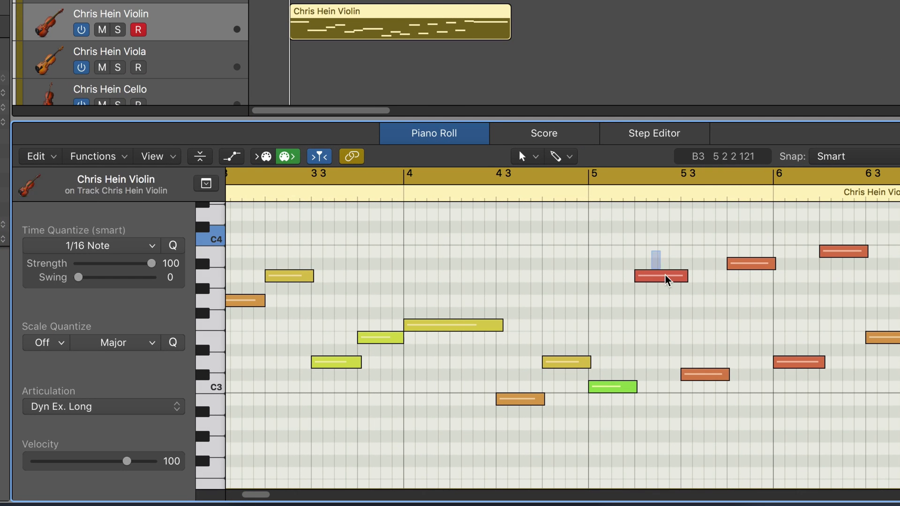
Check the later notes' articulations through the bar-7 Dyn Ex. Long note, then play with Cycle off
click(652, 276)
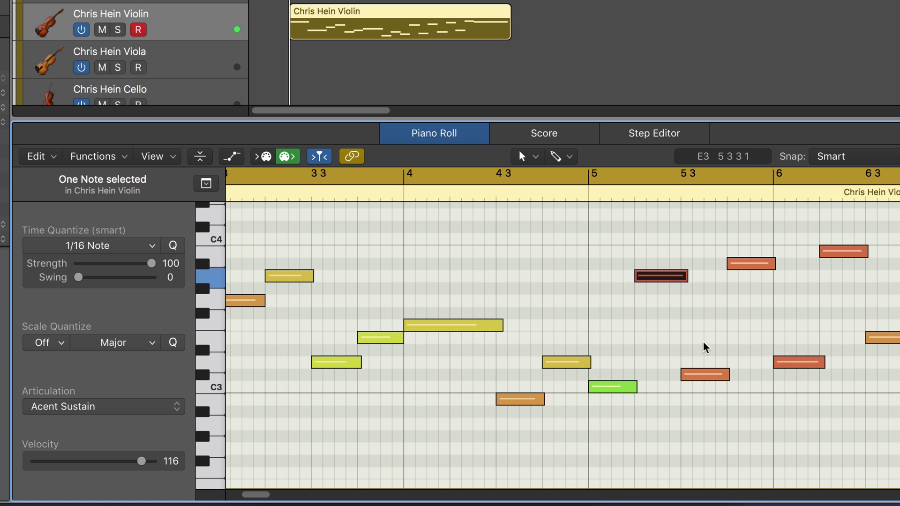
click(703, 374)
click(750, 264)
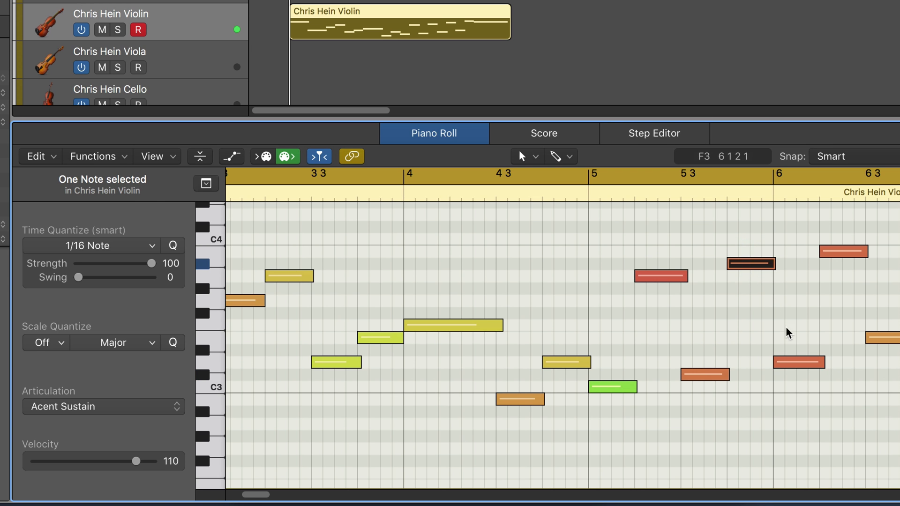
click(796, 336)
click(818, 363)
click(898, 246)
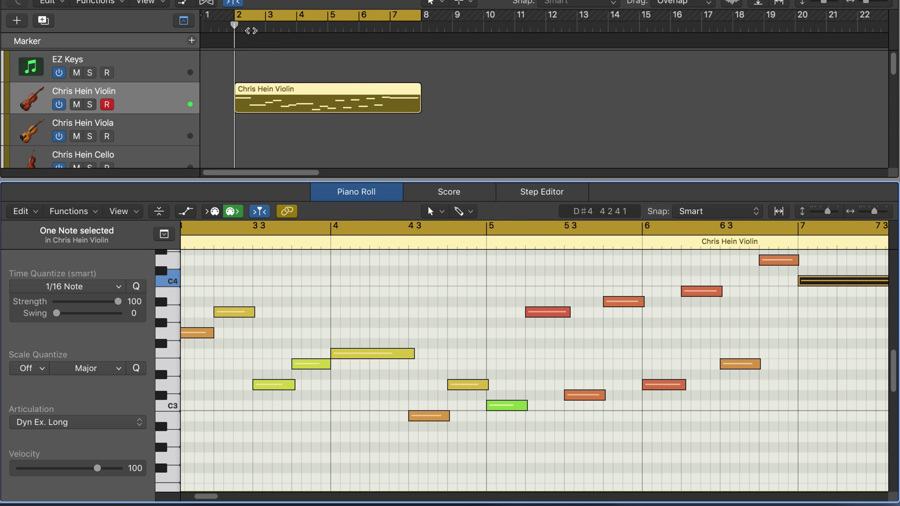
key(space)
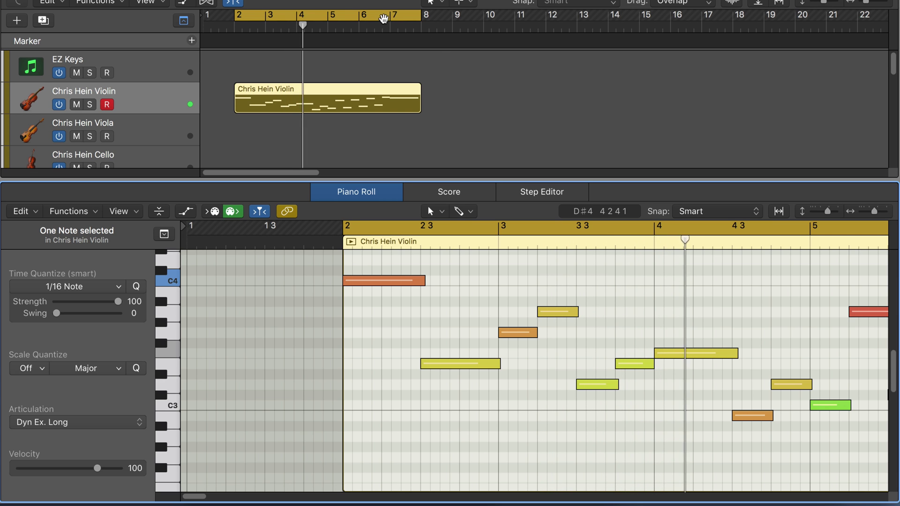
click(384, 22)
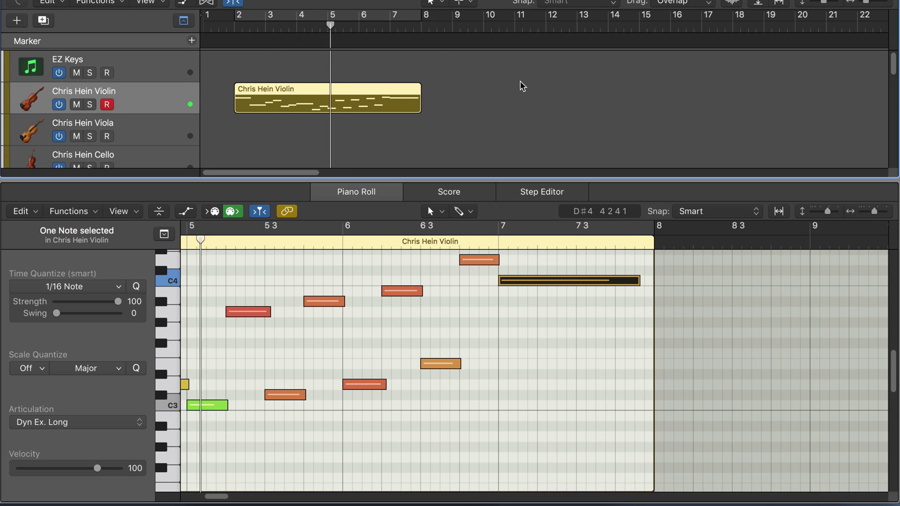
Switch to the Score editor to show the violin region as notation with articulation marks
key(n)
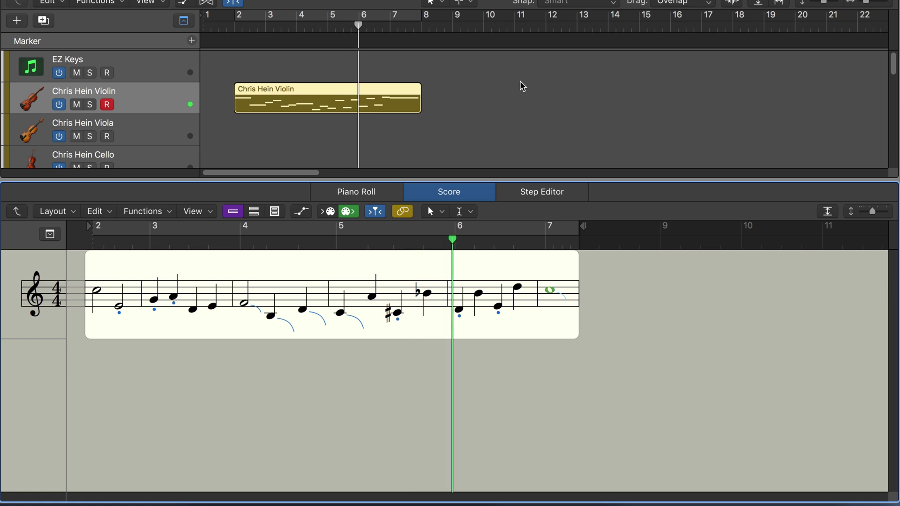